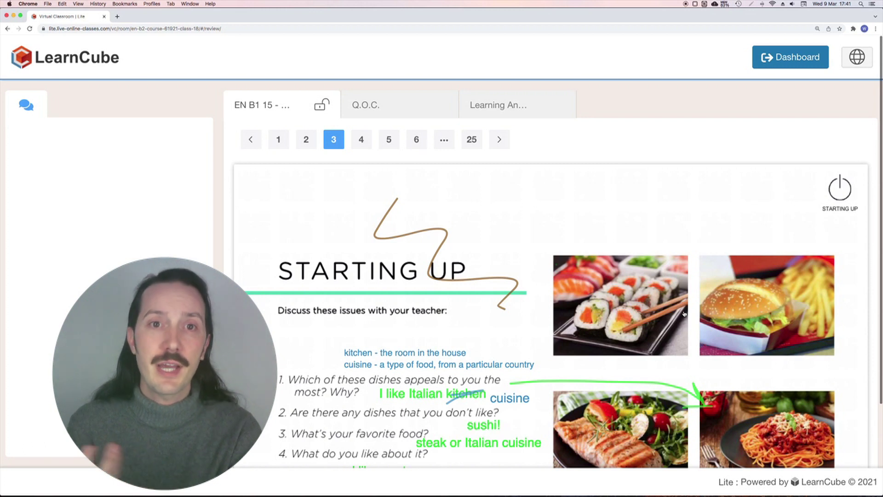
Step: Scroll down through the reviewed lesson slide
{"action": "scroll", "coordinate": [685, 314], "scroll_direction": "down", "scroll_amount": 5}
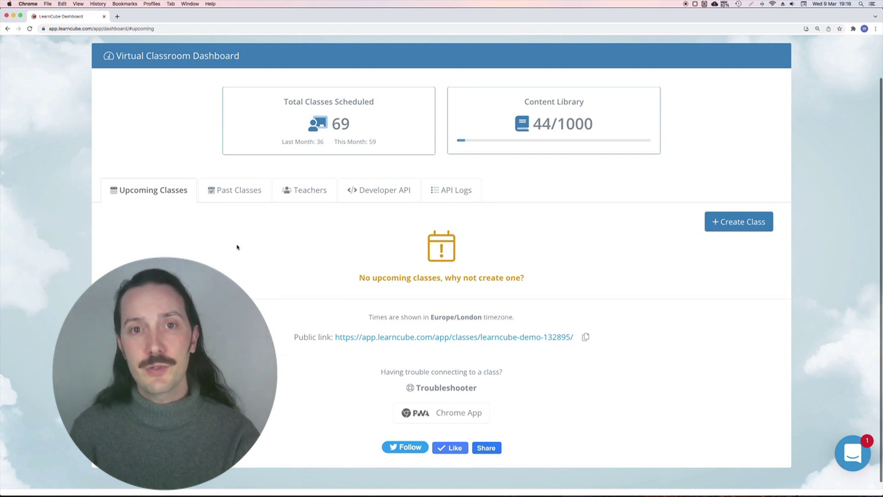
Step: From Past Classes, open the second row's Class Review and scroll its Written Assignment slide
{"action": "left_click", "coordinate": [238, 197]}
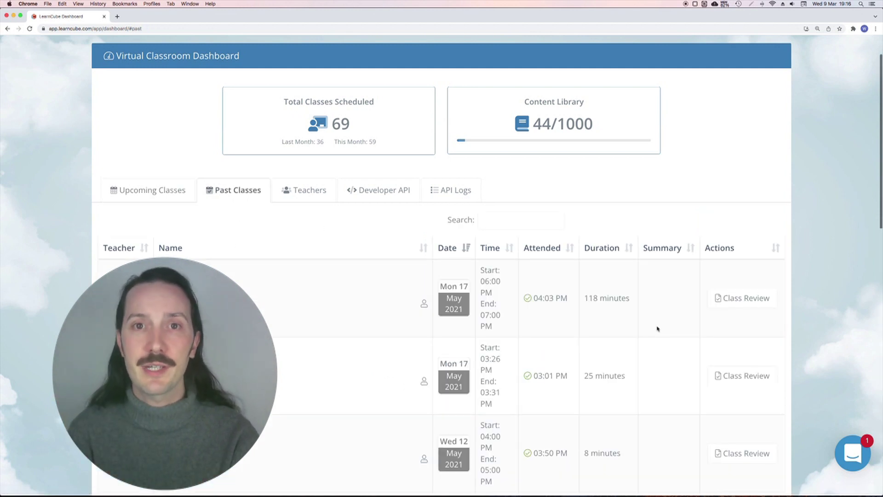
{"action": "left_click", "coordinate": [735, 375]}
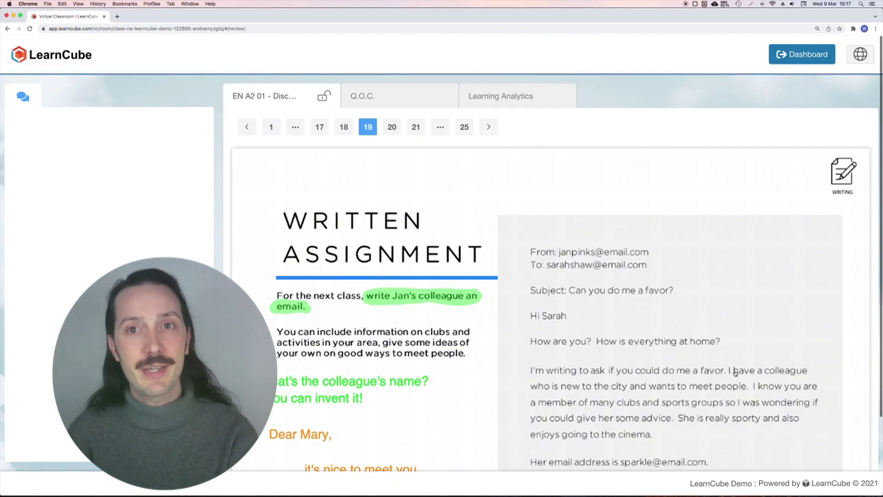
{"action": "scroll", "coordinate": [735, 373], "scroll_direction": "down", "scroll_amount": 3}
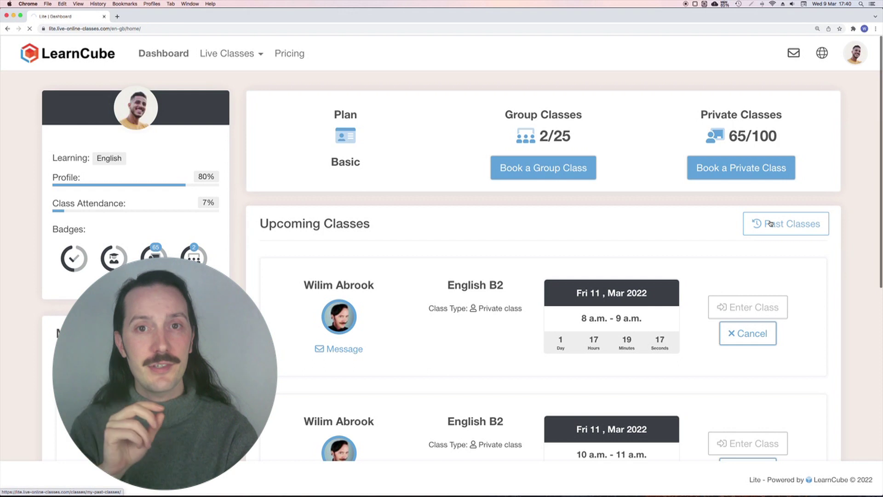
Step: From the Past Classes list, open the Class Review for 'our favourite food'
{"action": "left_click", "coordinate": [770, 224]}
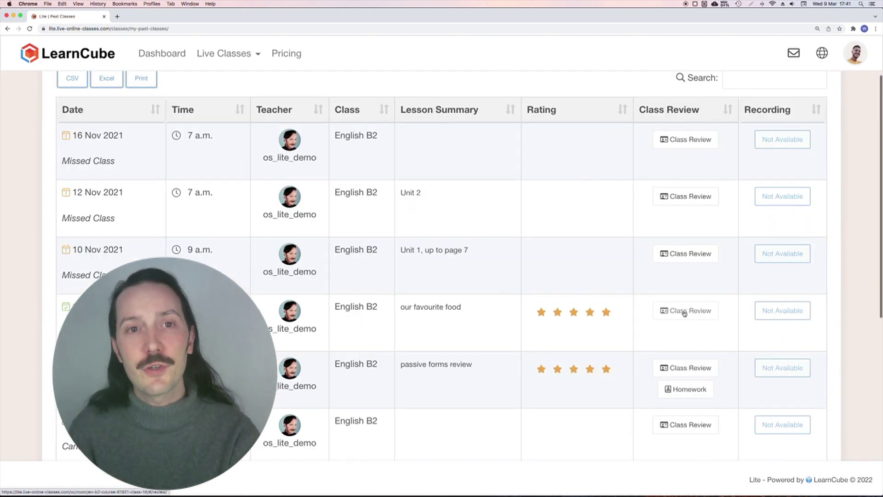
{"action": "left_click", "coordinate": [685, 313]}
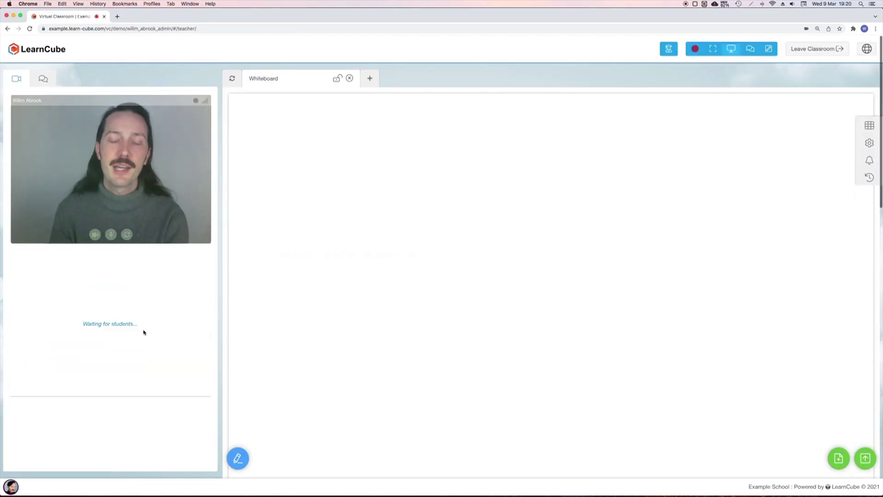
Step: Reload a past class from the history into the classroom and view its Extra Whiteboard
{"action": "left_click", "coordinate": [869, 179]}
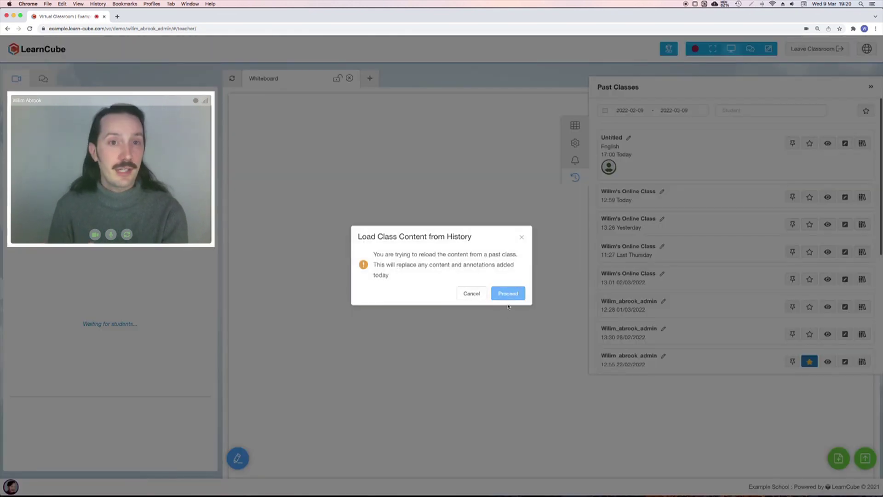
{"action": "left_click", "coordinate": [508, 294]}
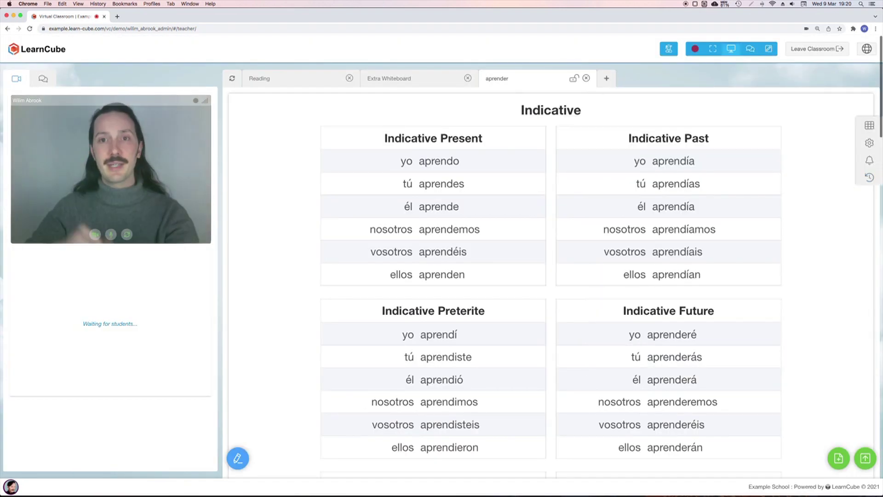
{"action": "left_click", "coordinate": [435, 85]}
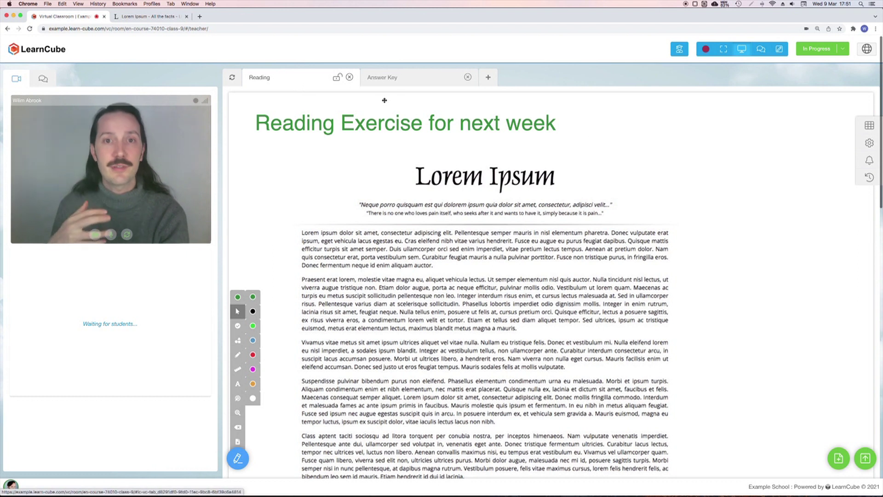
Step: Check the Answer Key tab, then close it so only Reading stays open
{"action": "left_click", "coordinate": [396, 84]}
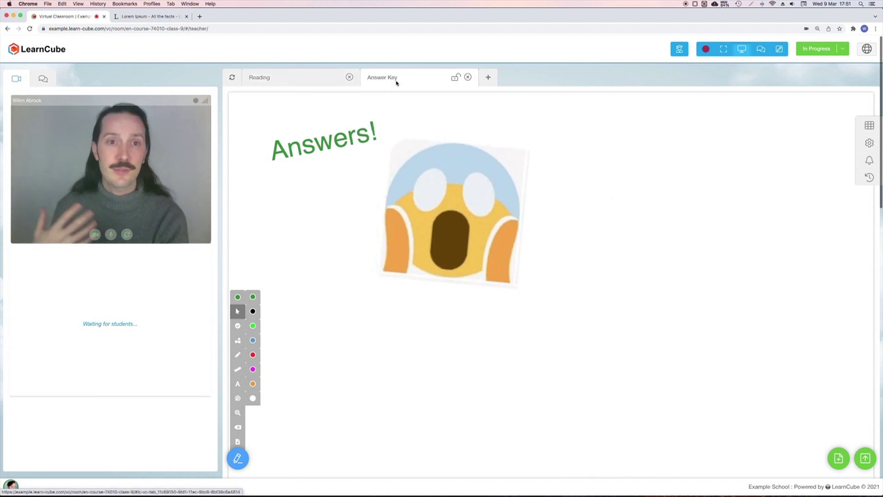
{"action": "left_click", "coordinate": [469, 78]}
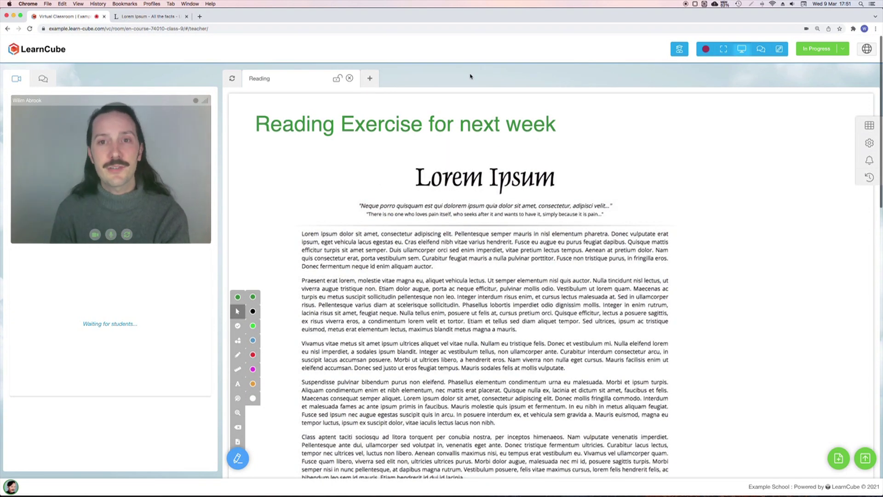
Step: Add Extra Whiteboard from Lesson Materials, sketching a green Z on page 2 and a 3 on page 3
{"action": "left_click", "coordinate": [838, 458]}
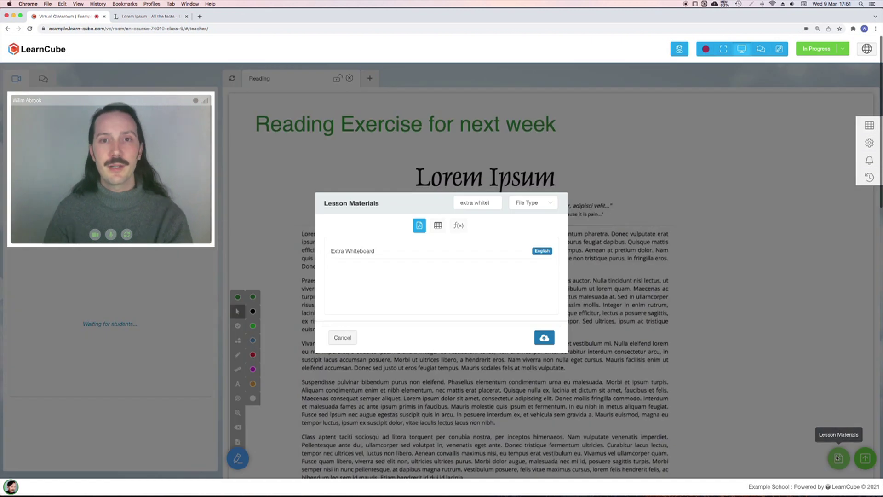
{"action": "left_click", "coordinate": [347, 252]}
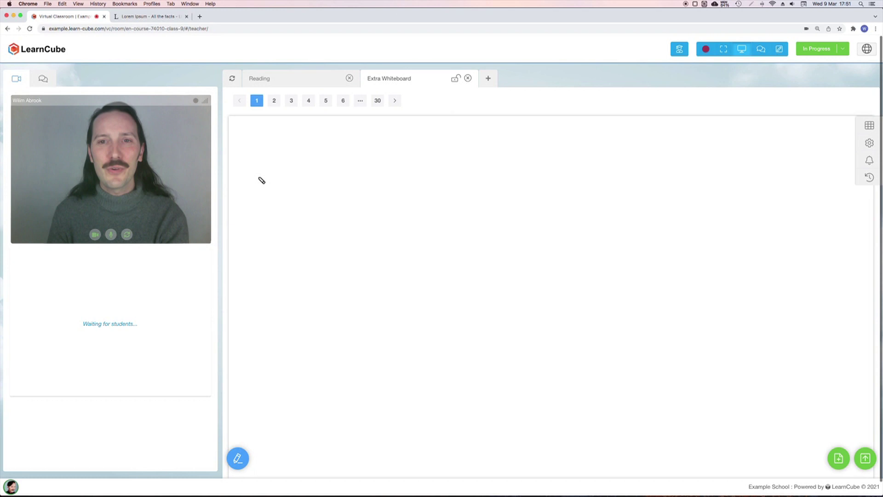
{"action": "left_click", "coordinate": [274, 101]}
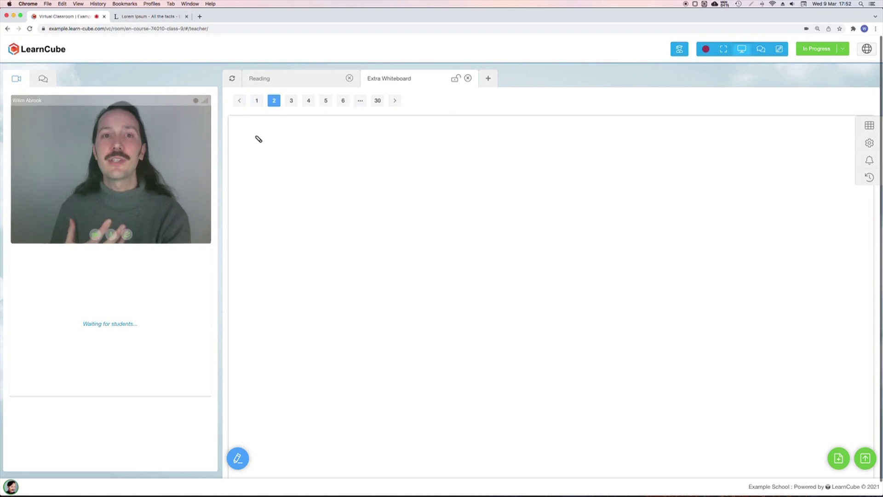
{"action": "left_click_drag", "start_coordinate": [254, 136], "coordinate": [304, 172]}
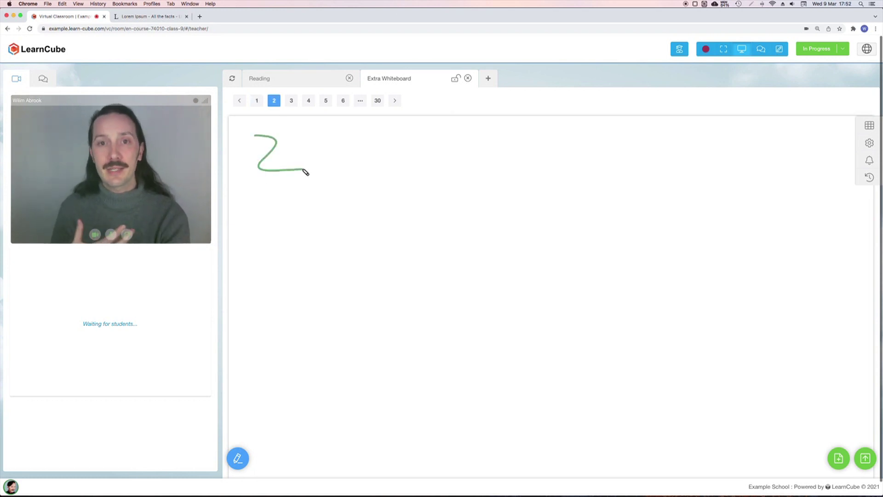
{"action": "left_click", "coordinate": [292, 100]}
{"action": "mouse_move", "coordinate": [251, 134]}
{"action": "left_mouse_down"}
{"action": "mouse_move", "coordinate": [289, 135]}
{"action": "mouse_move", "coordinate": [260, 150]}
{"action": "mouse_move", "coordinate": [290, 171]}
{"action": "mouse_move", "coordinate": [262, 183]}
{"action": "left_mouse_up"}
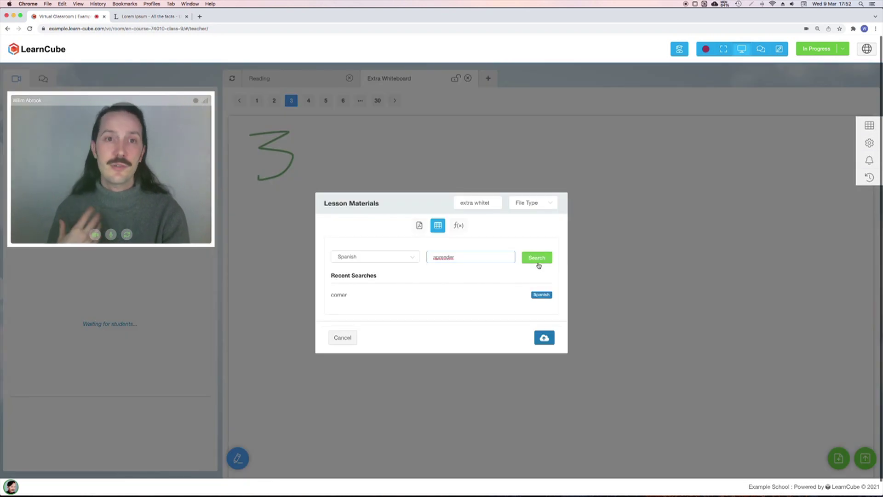
Step: Search the verb tables for 'aprender', add its conjugation tables, and scroll through them
{"action": "left_click", "coordinate": [538, 261]}
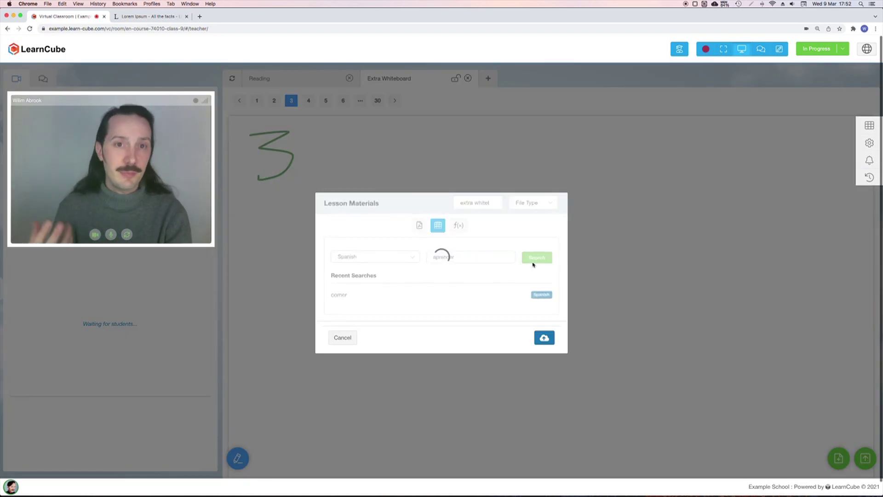
{"action": "left_click", "coordinate": [360, 297]}
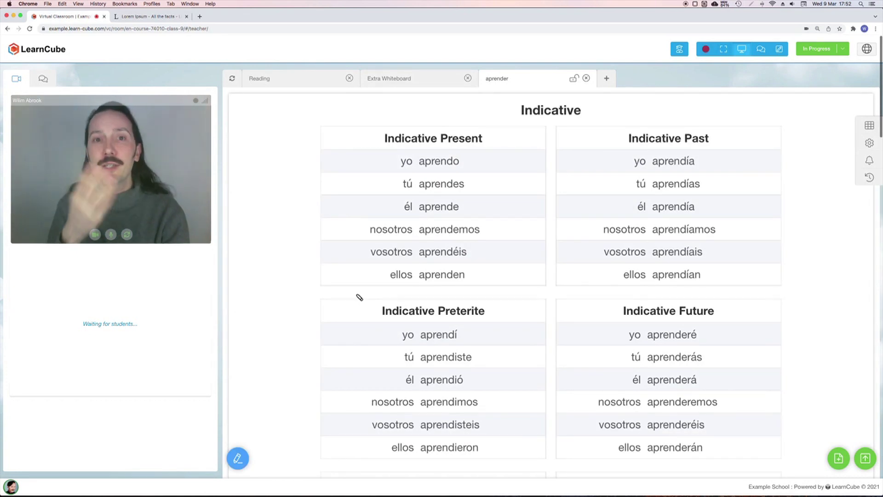
{"action": "scroll", "coordinate": [325, 211], "scroll_direction": "down", "scroll_amount": 5}
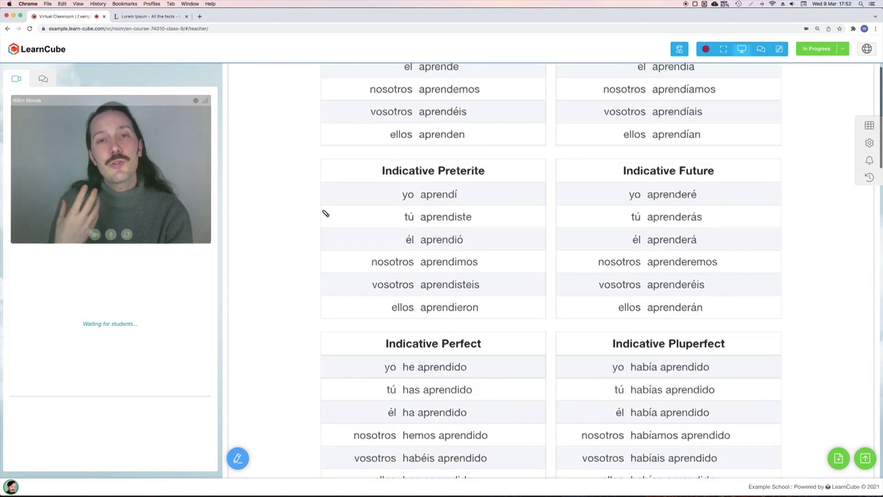
{"action": "scroll", "coordinate": [326, 213], "scroll_direction": "up", "scroll_amount": 5}
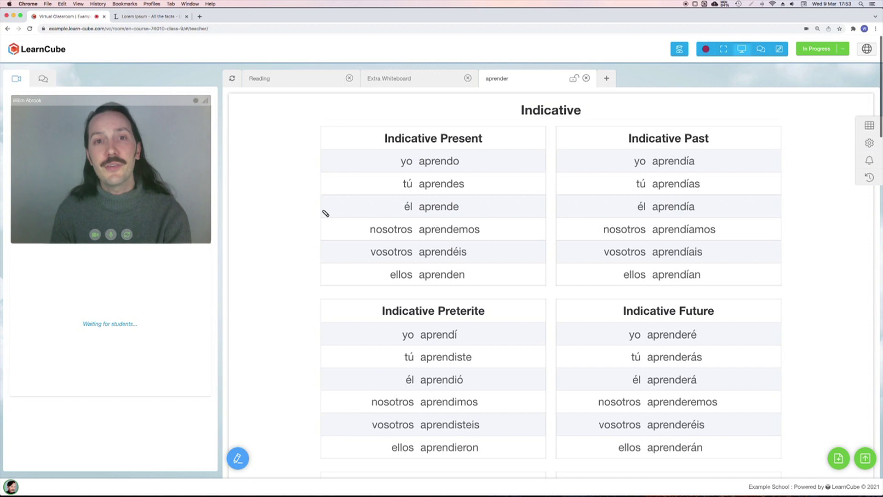
Step: End the class in progress and complete the summary text 'Aprender - ER'
{"action": "left_click", "coordinate": [844, 54]}
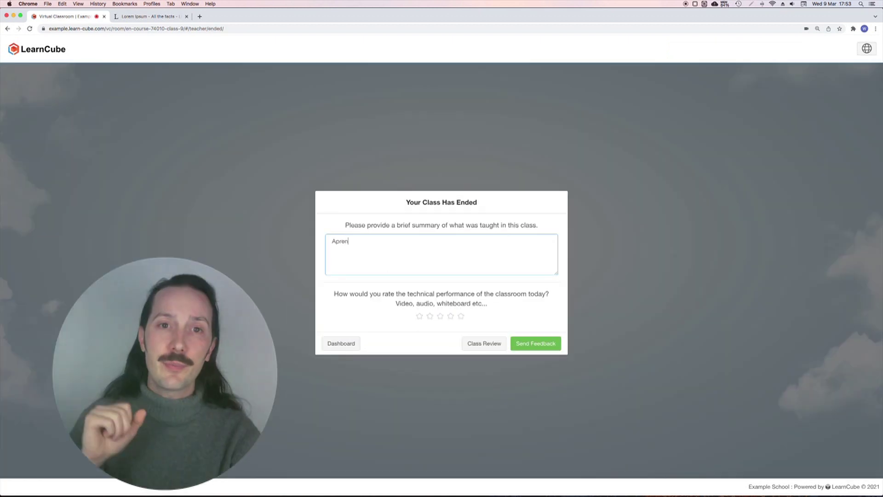
{"action": "type", "text": "- ER"}
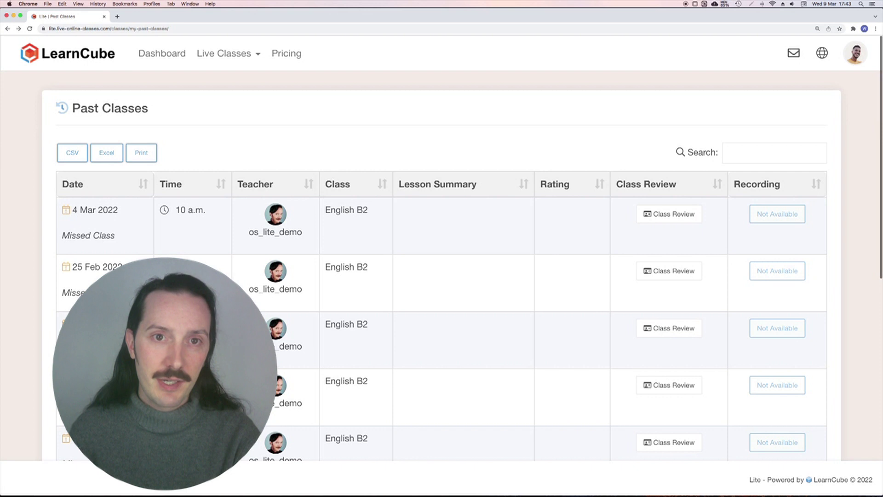
Step: Search past classes by summary, trying 'Unit' then replacing it with 'Despite'
{"action": "left_click", "coordinate": [736, 153]}
{"action": "type", "text": "Unit"}
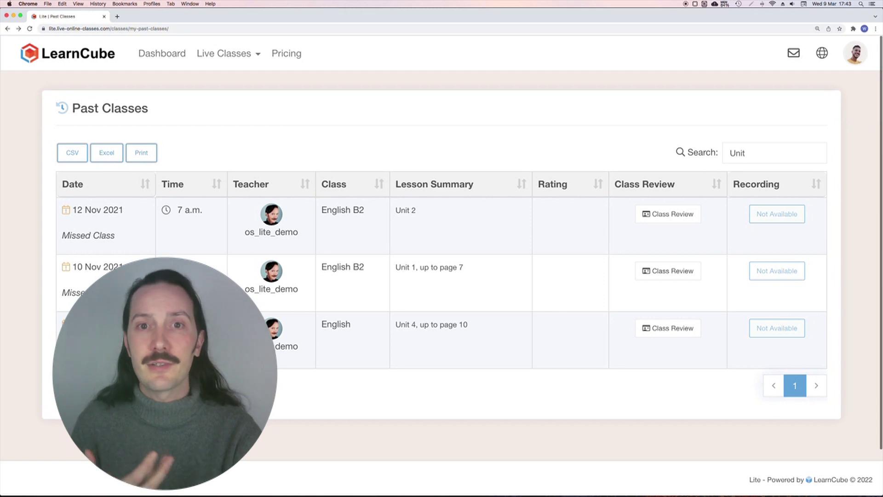
{"action": "key", "text": "BackSpace"}
{"action": "key", "text": "BackSpace"}
{"action": "key", "text": "BackSpace"}
{"action": "key", "text": "BackSpace"}
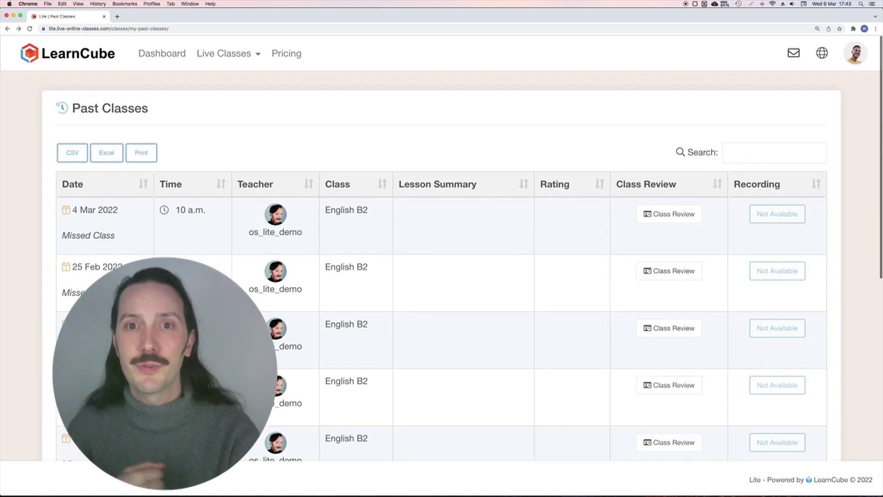
{"action": "type", "text": "Despite"}
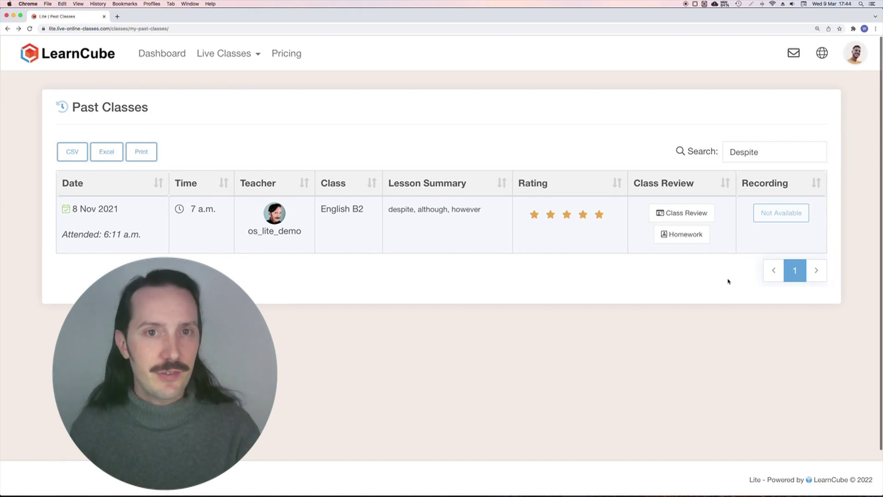
Step: Open the 8 Nov 2021 class's homework to see the marked page 15 exercise
{"action": "left_click", "coordinate": [684, 234]}
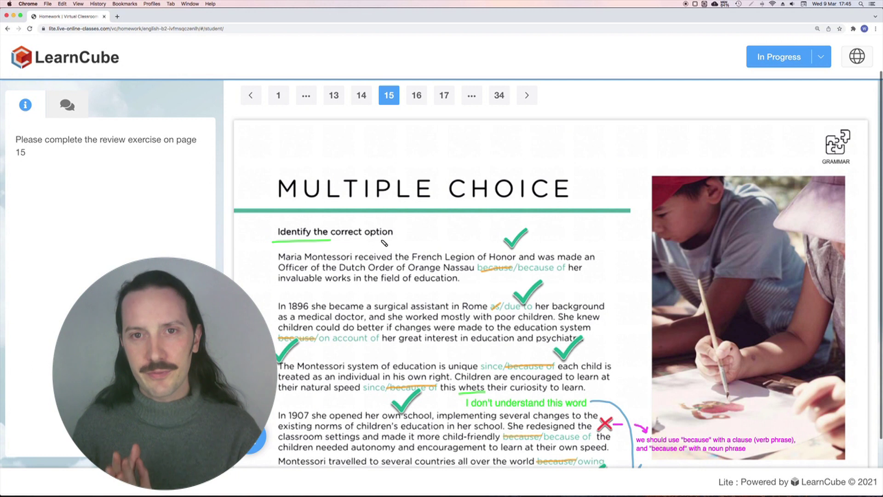